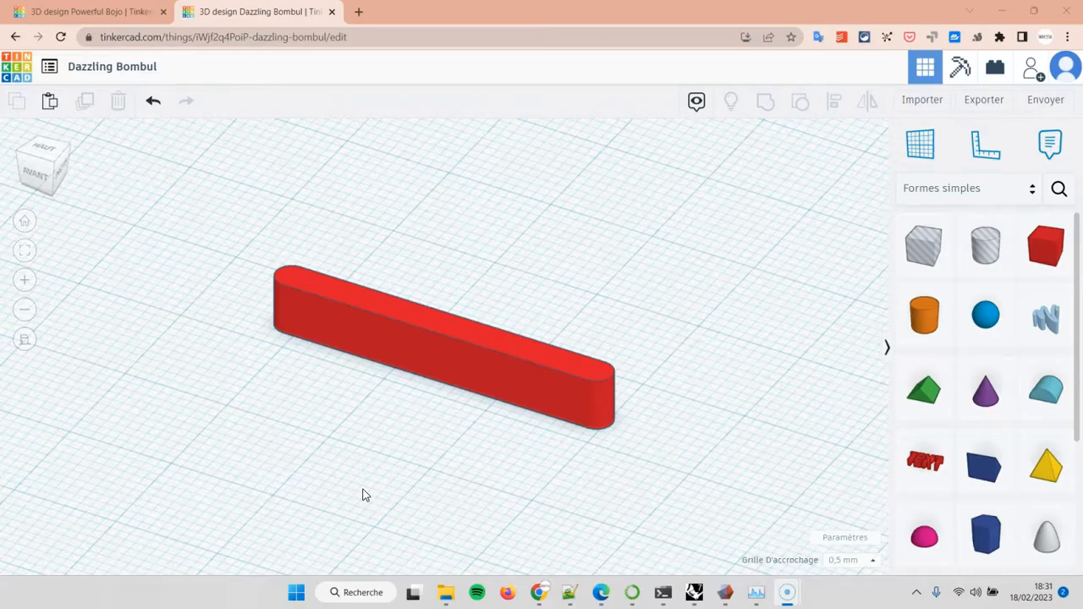
Step: Place a solid cylinder on the workplane, overlapping the upper long edge of the red bar
click(44, 153)
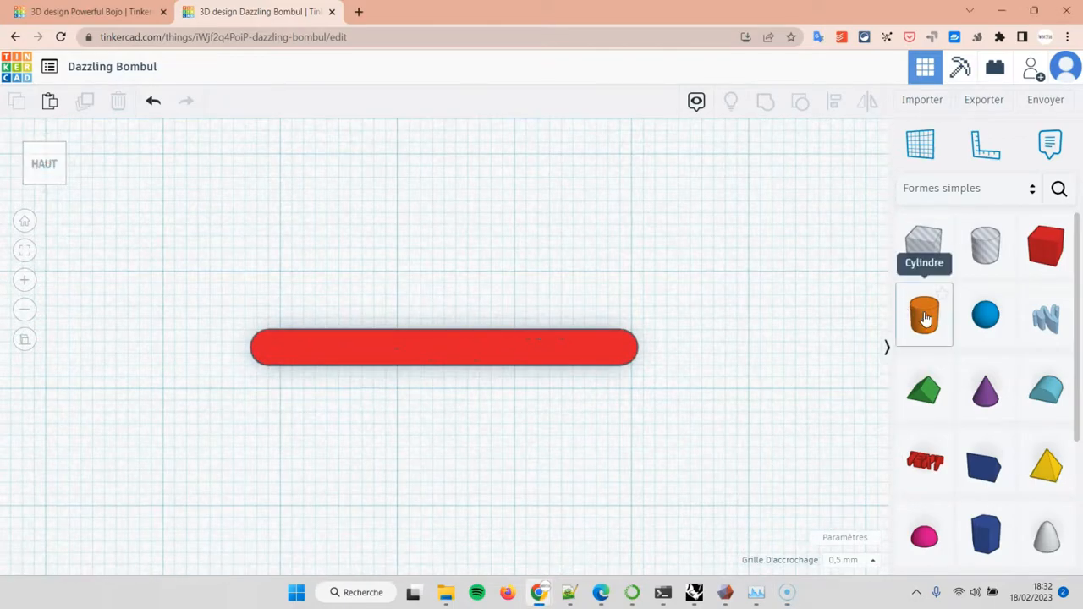
drag(924, 318, 501, 230)
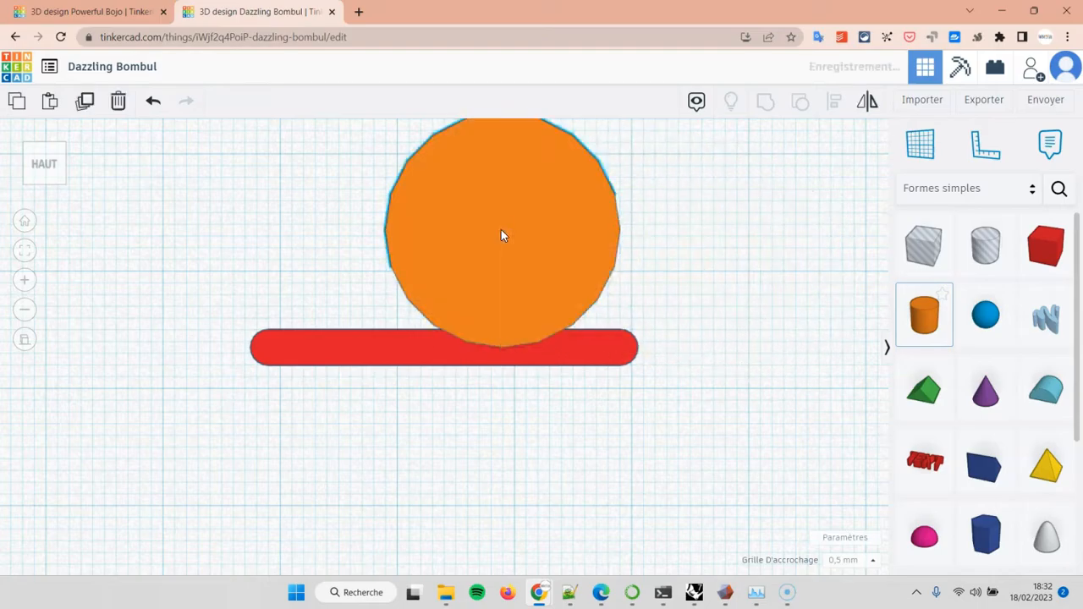
scroll(501, 229, down, 5)
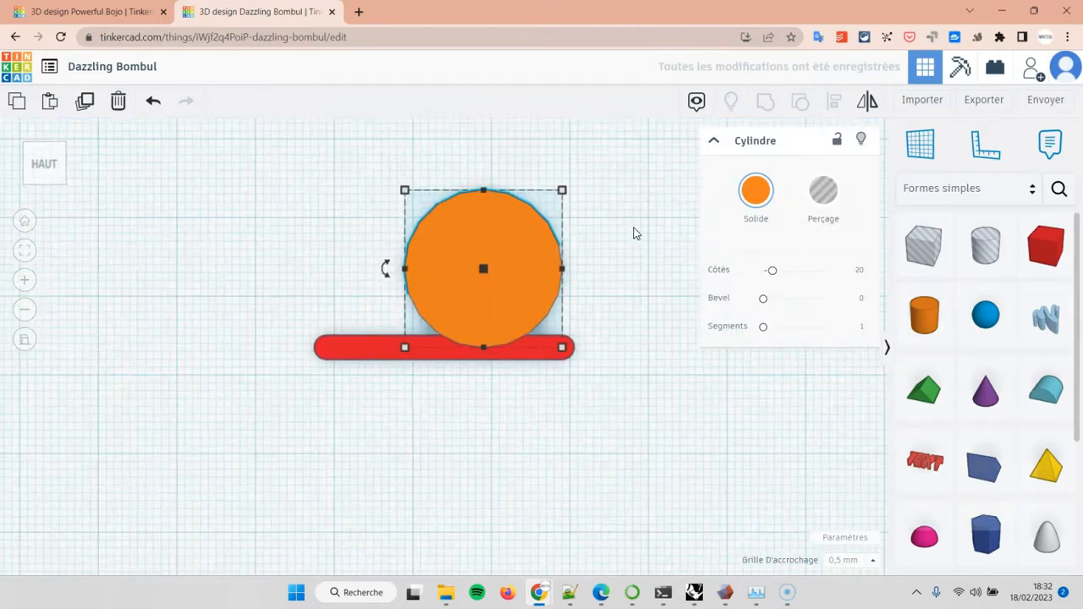
key(shift)
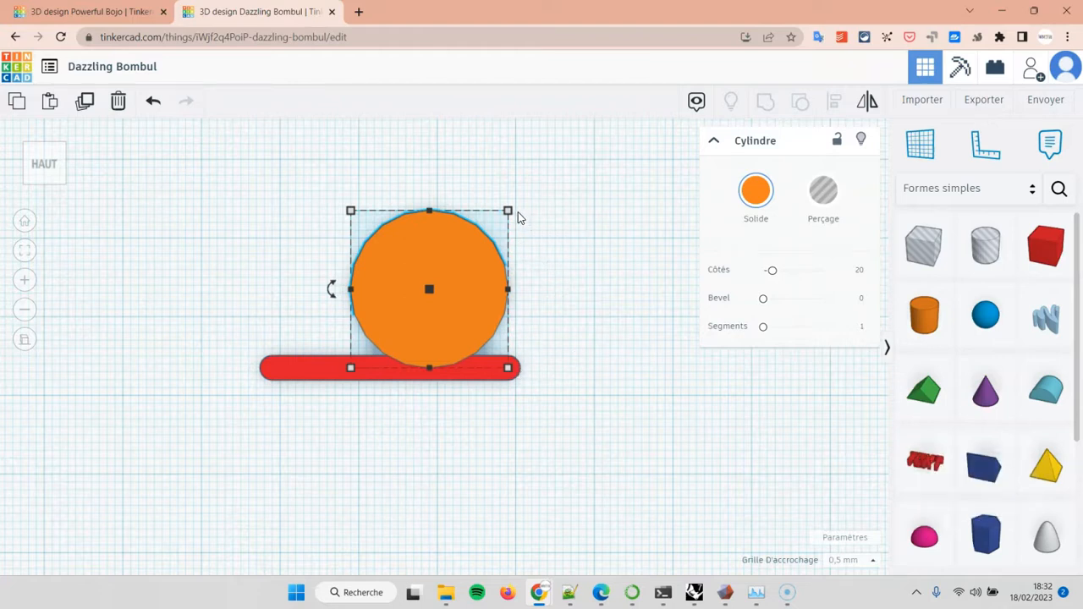
Step: Resize the cylinder's footprint to 4 mm along the bar and 2 mm across it
mouse_move(509, 212)
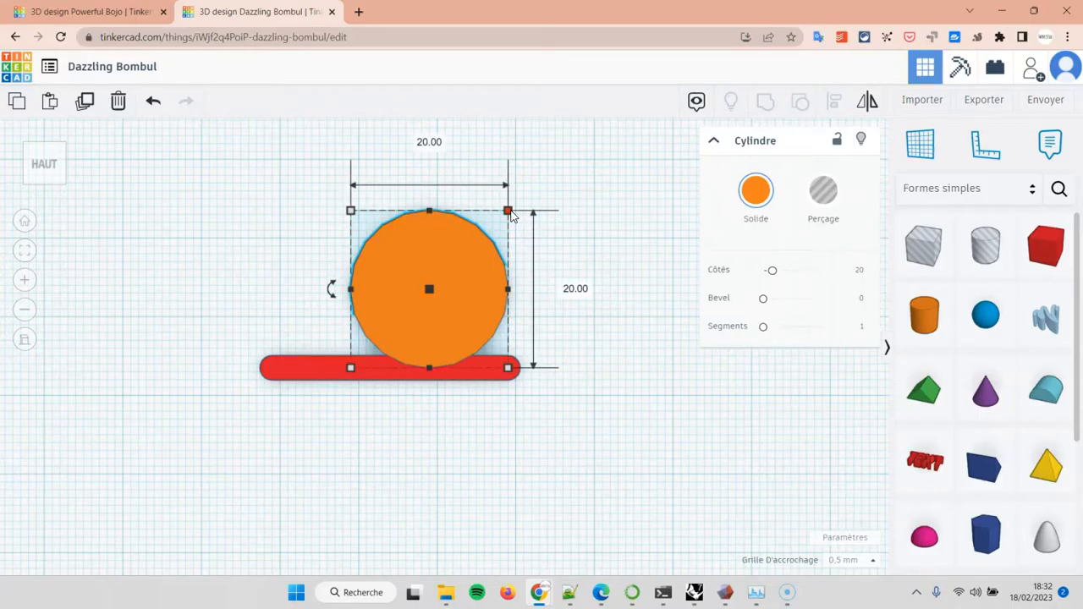
click(430, 142)
text(4)
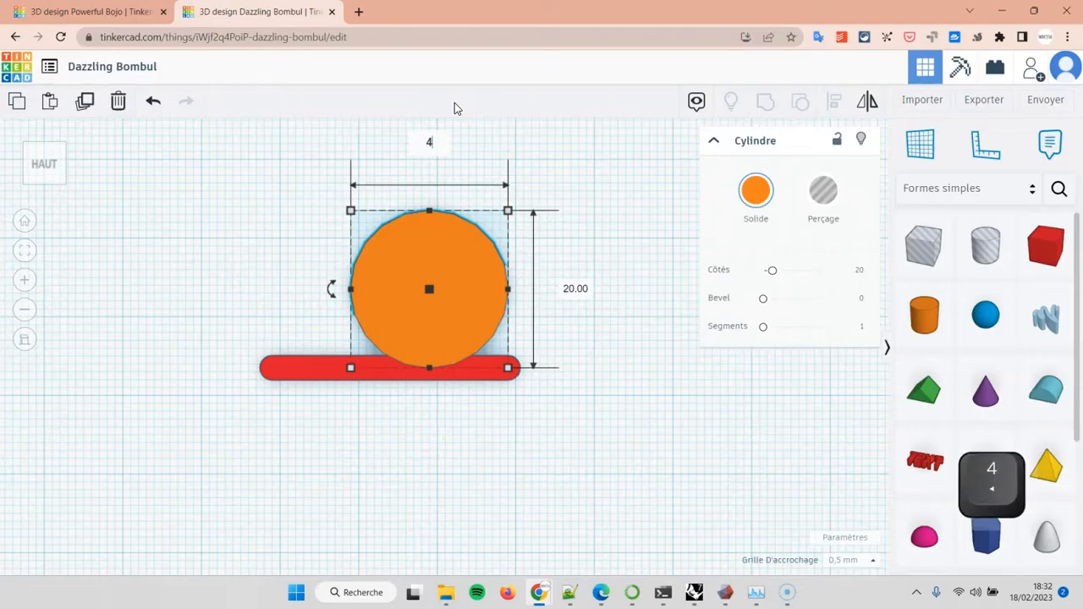
key(Return)
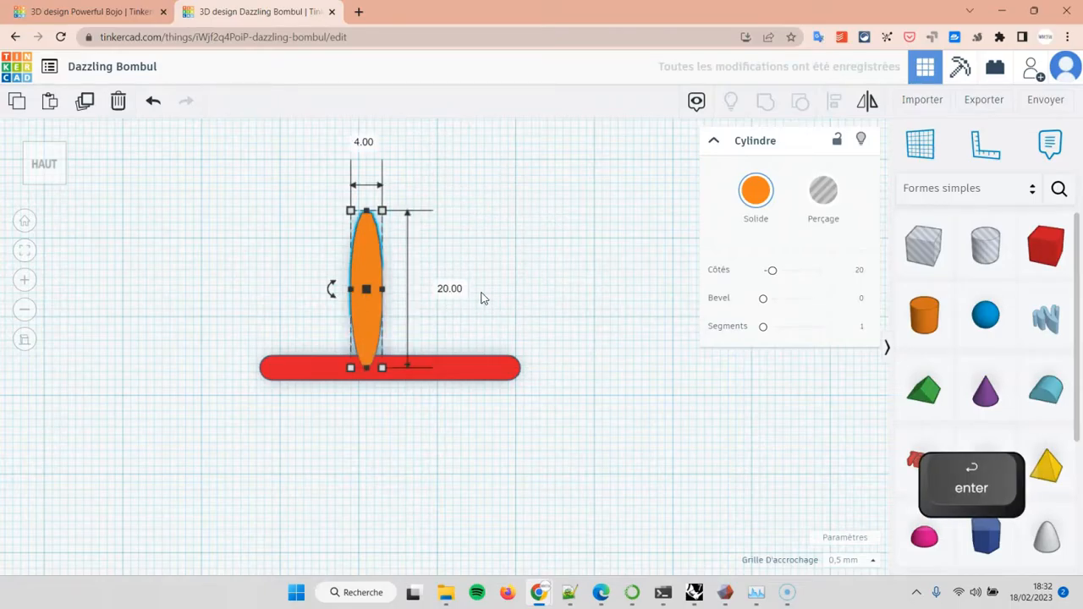
click(446, 289)
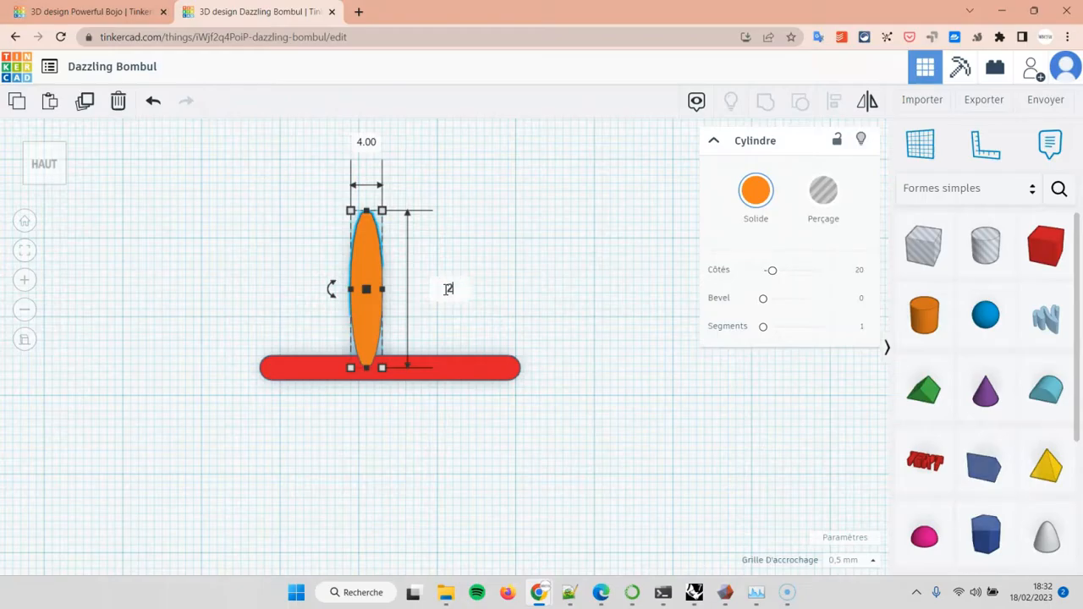
text(2)
key(Return)
Step: Set the cylinder's height to 5 mm
right_drag(617, 435, 533, 281)
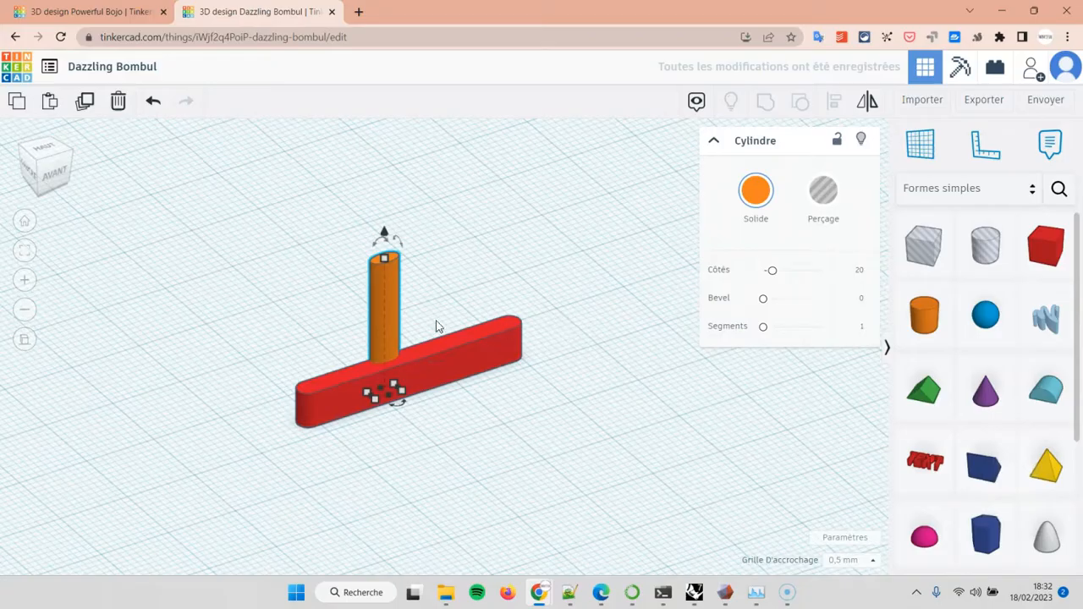
click(385, 258)
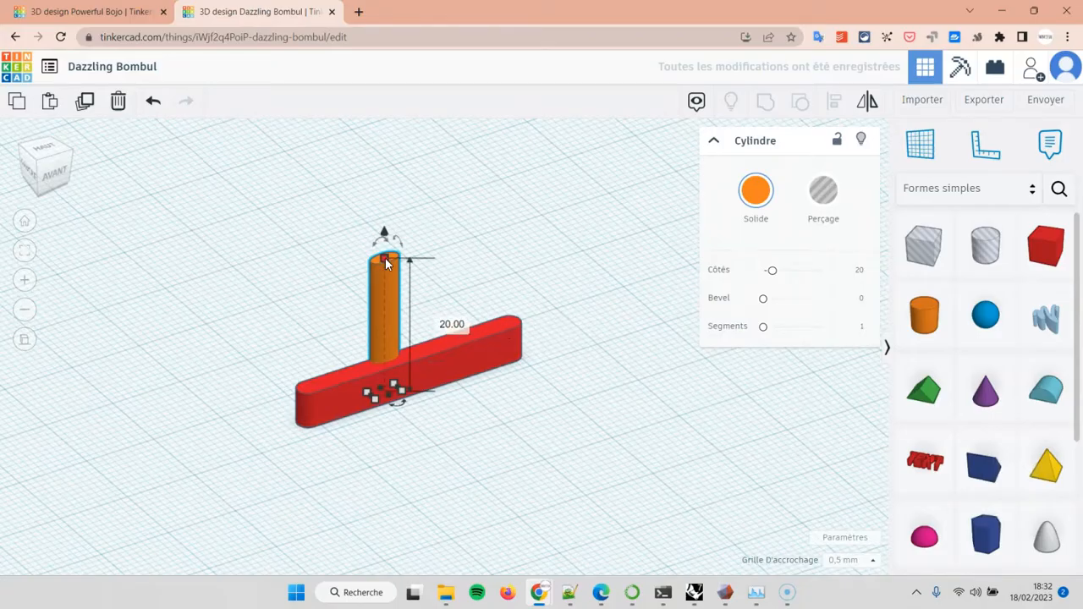
click(449, 325)
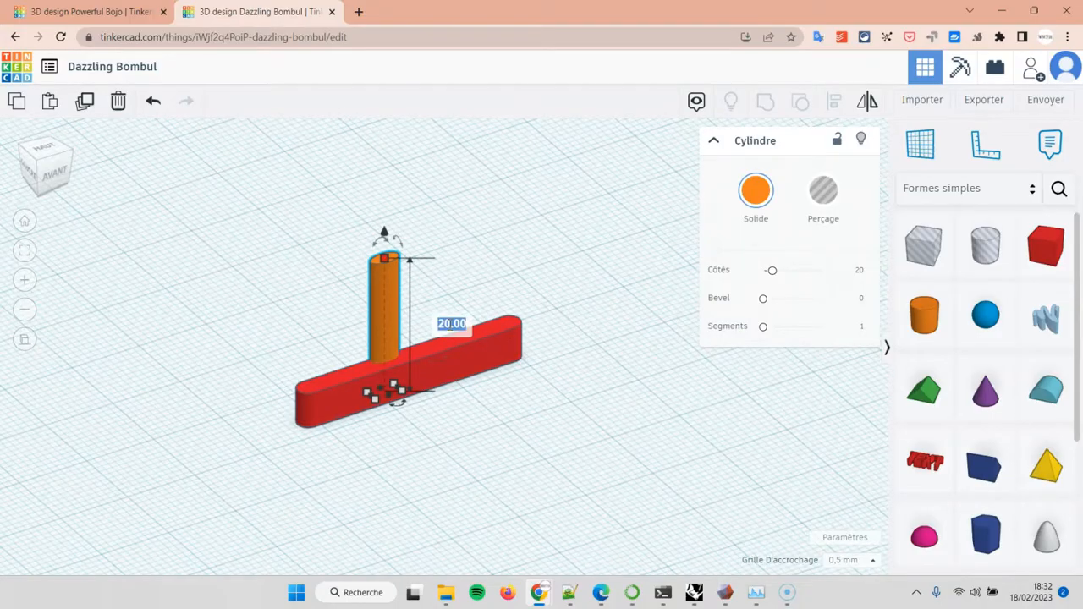
text(5)
key(Return)
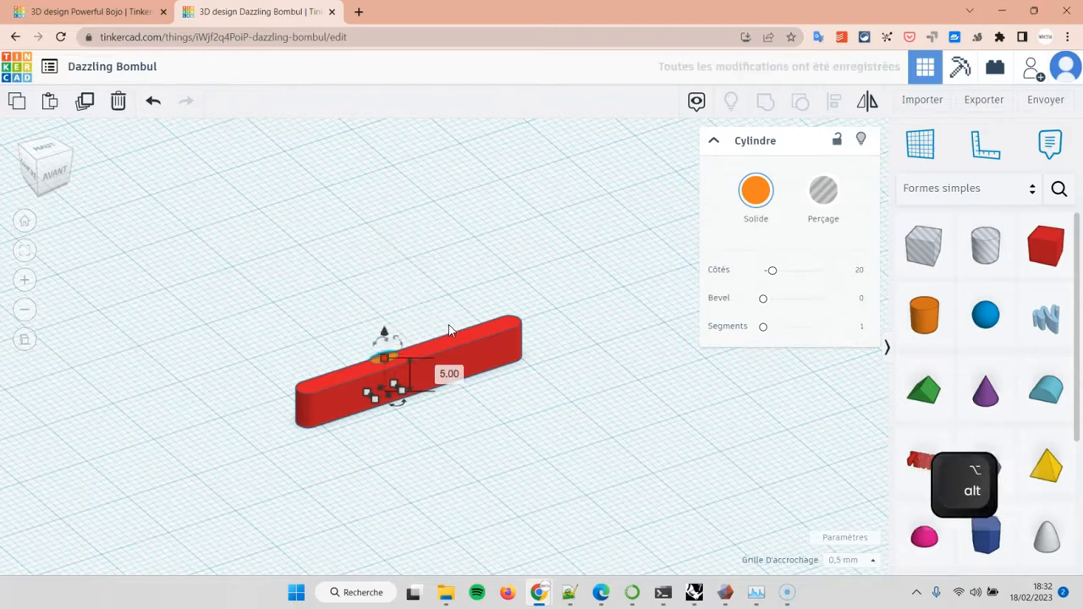
Step: Align the cylinder flush with the bar's right end and centre it across the bar's width
click(45, 155)
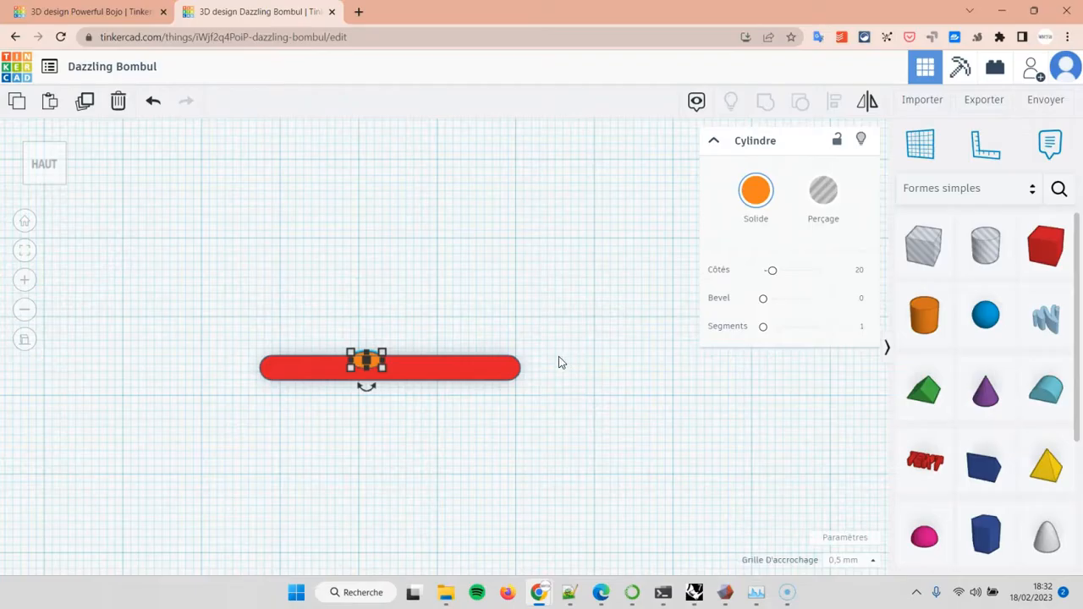
drag(201, 302, 547, 424)
click(24, 250)
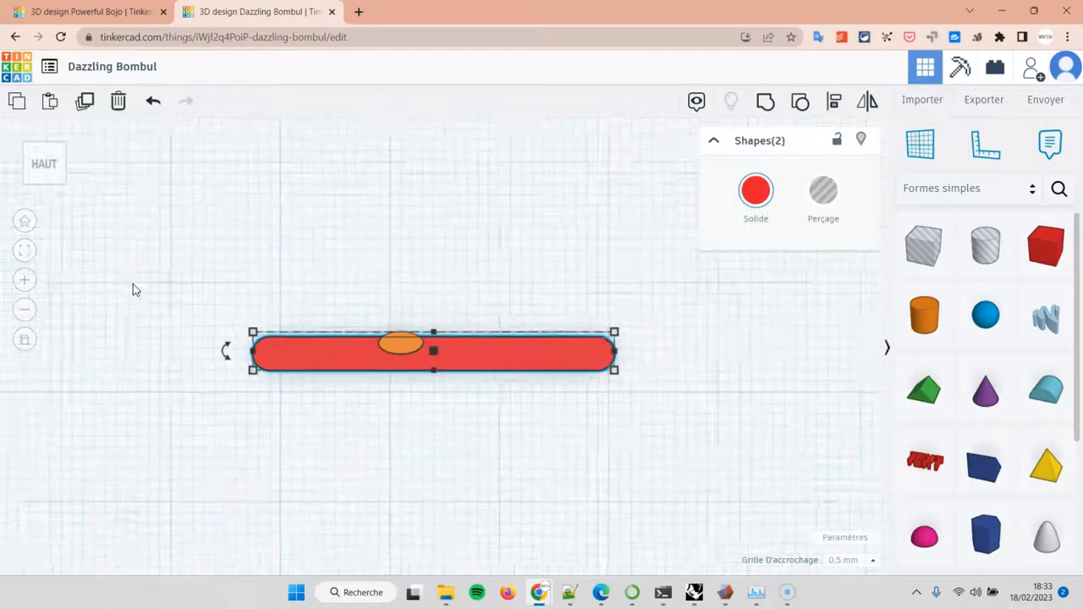
click(337, 258)
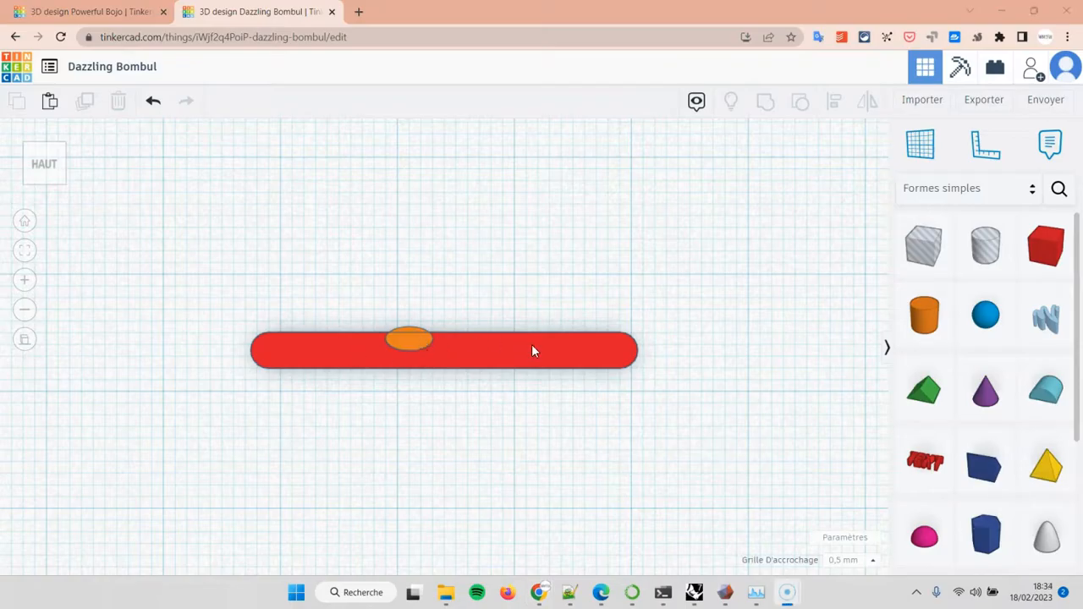
drag(213, 262, 659, 418)
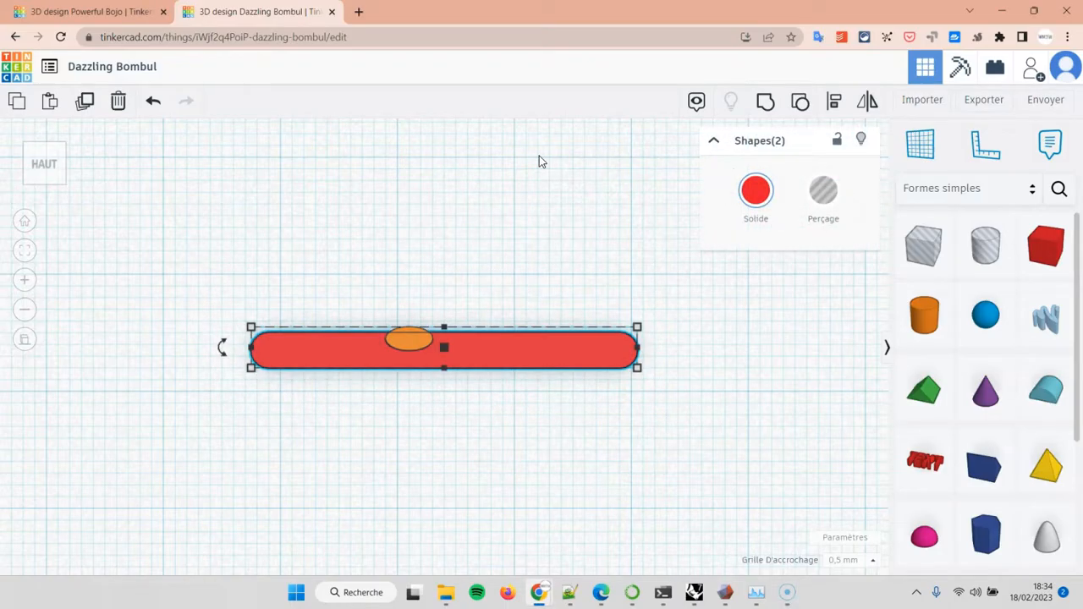
click(834, 103)
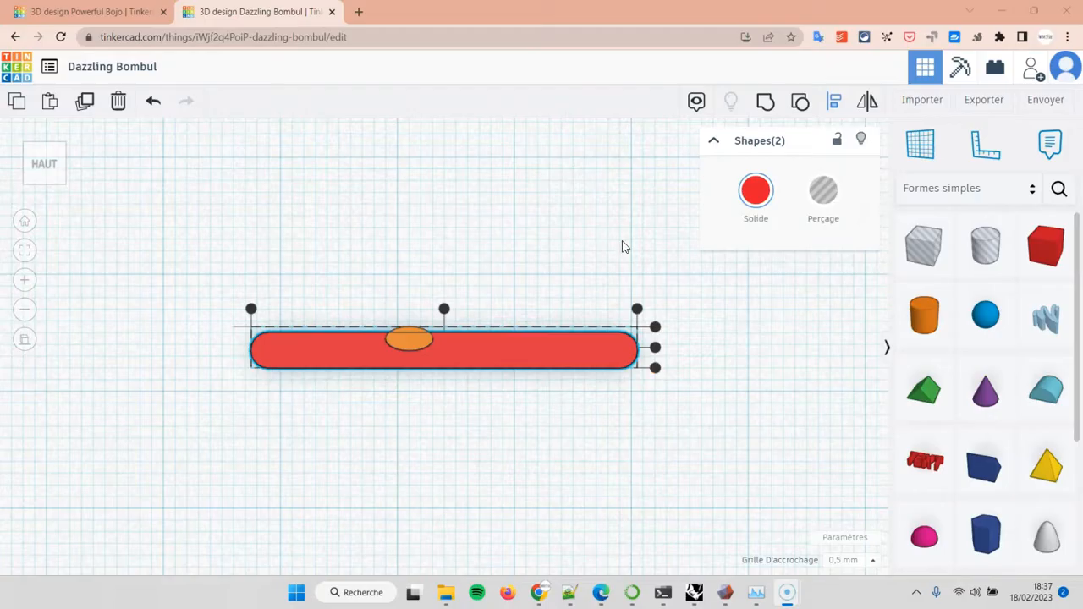
click(637, 311)
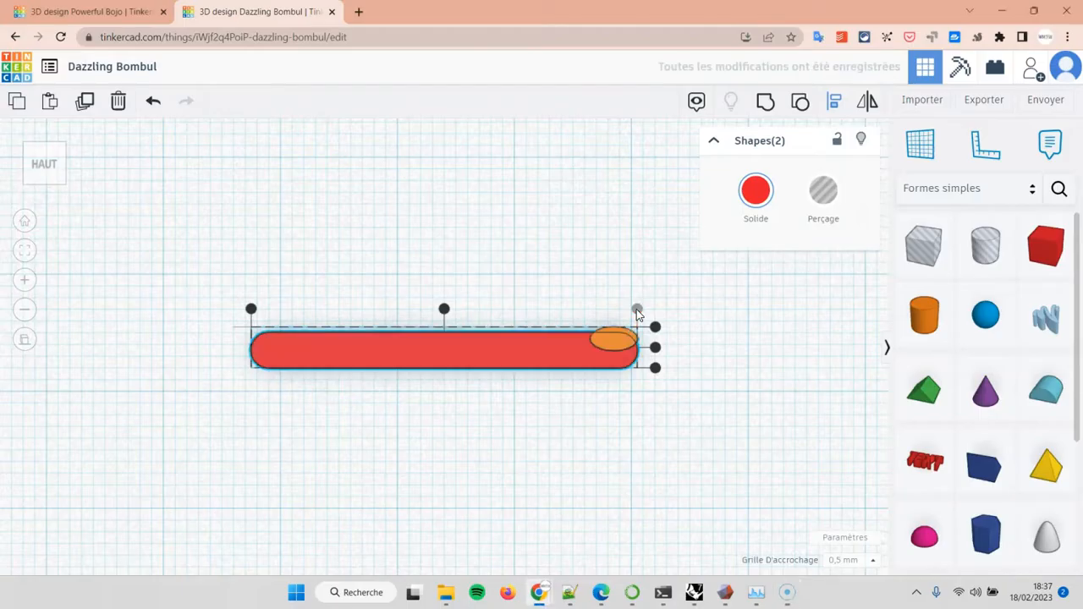
click(656, 348)
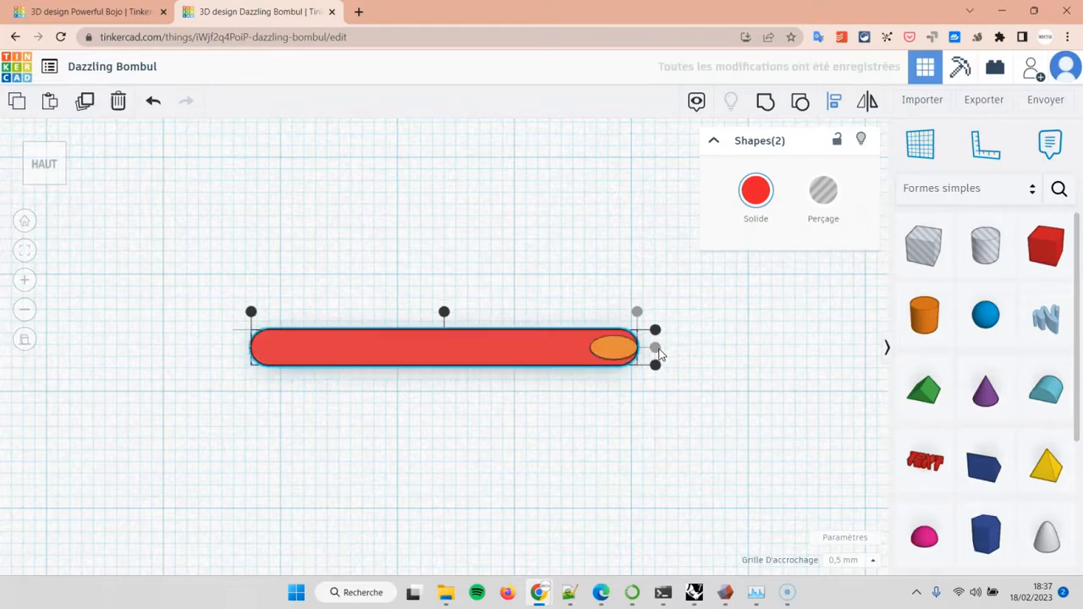
click(705, 389)
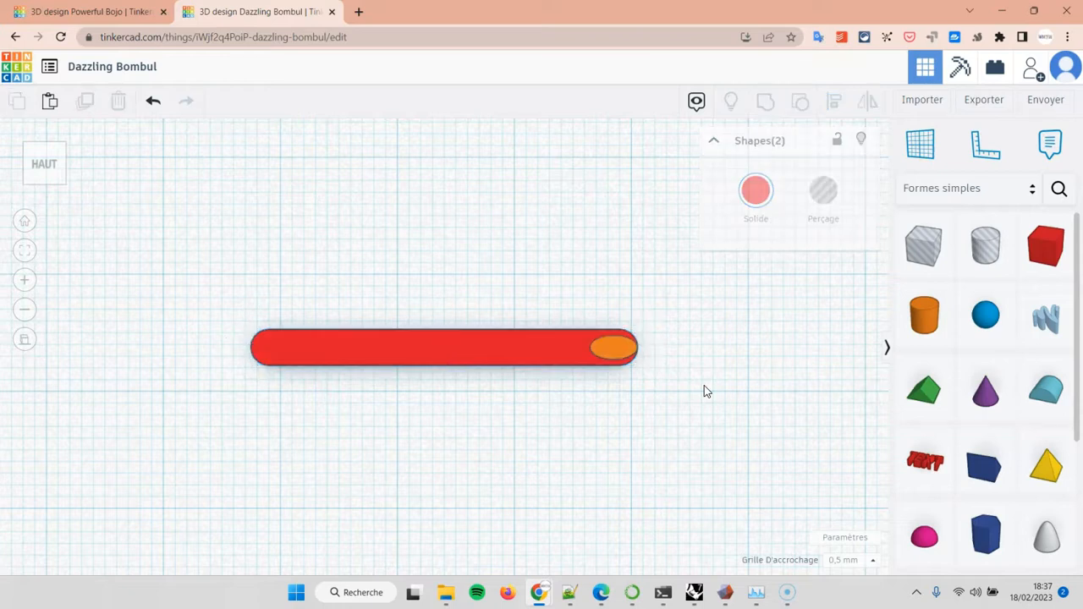
Step: Move the elliptical cylinder 1.5 mm across the bar so it is centred on the upper long edge
click(623, 349)
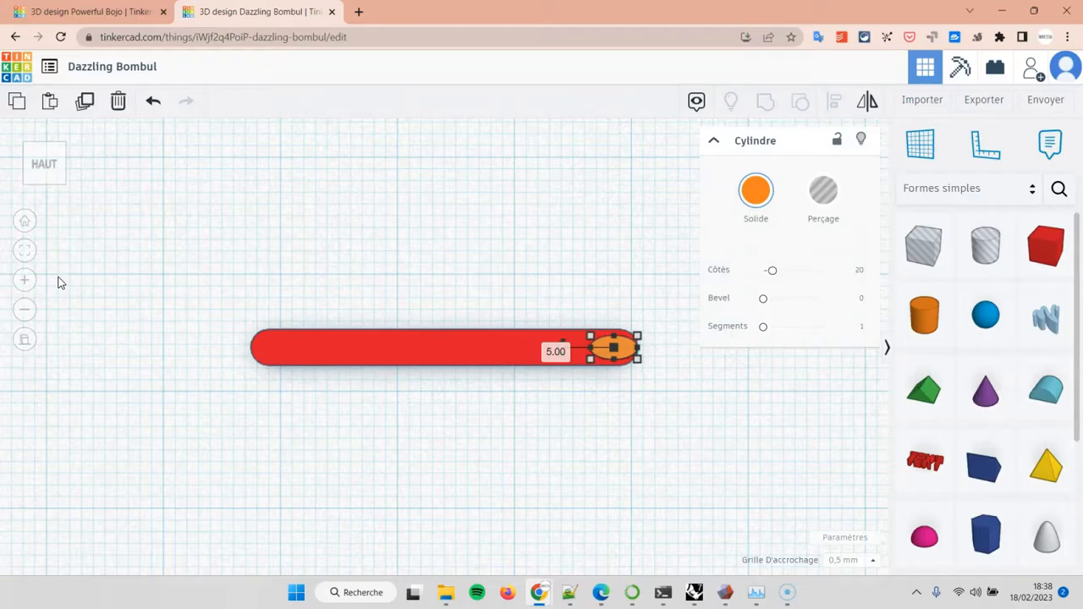
click(24, 250)
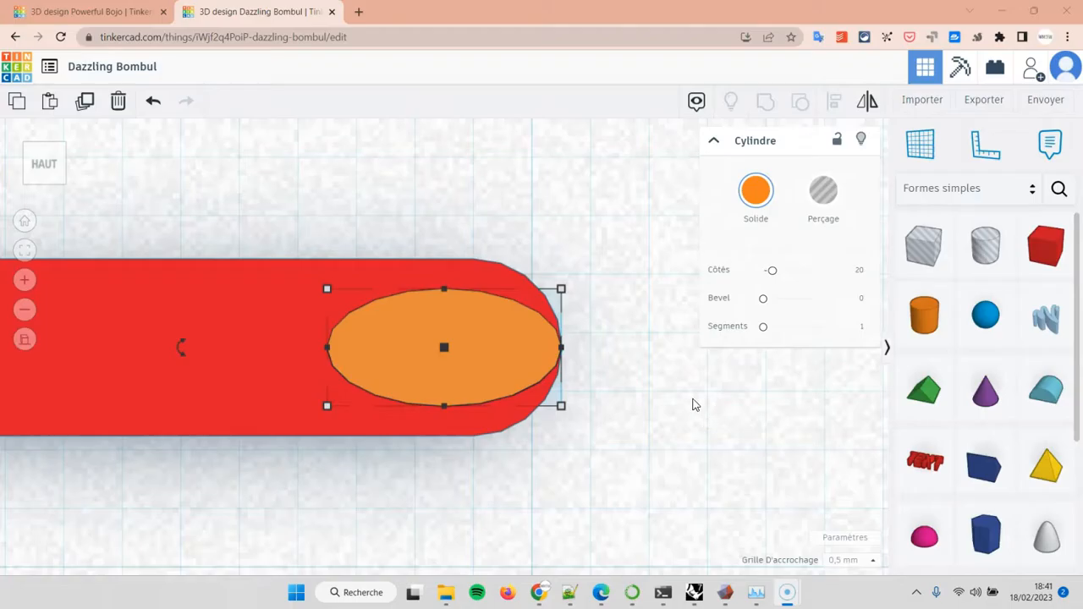
key(Up)
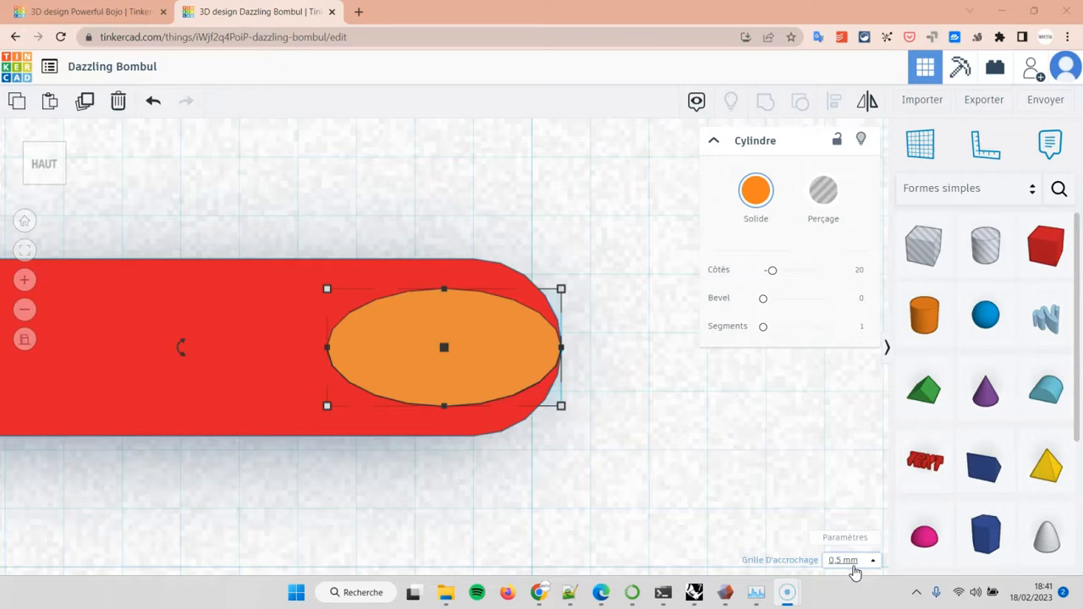
click(607, 387)
click(530, 354)
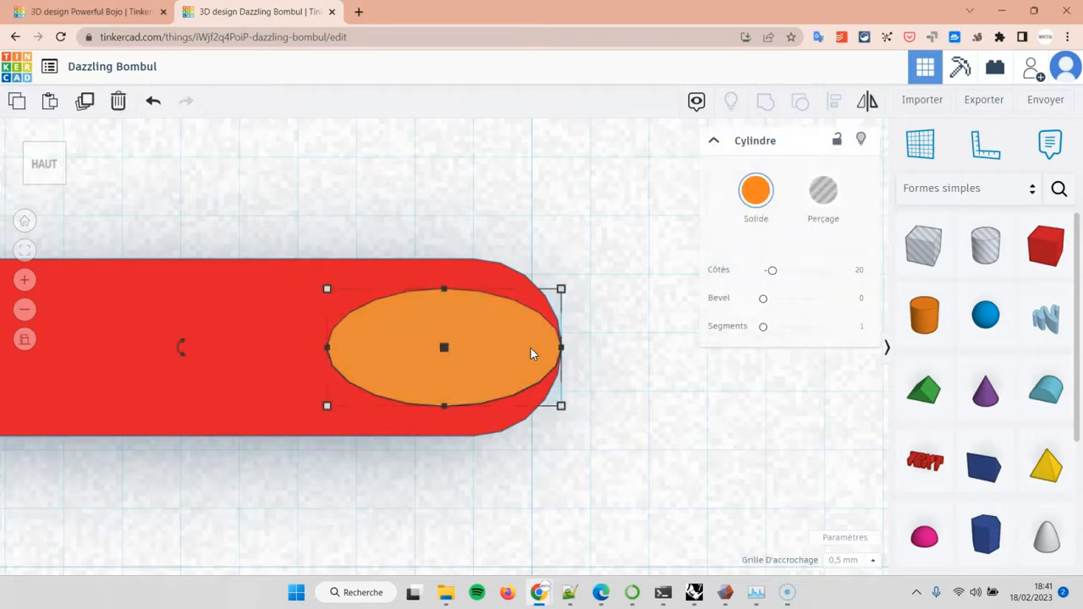
key(Up)
key(Up)
key(Up)
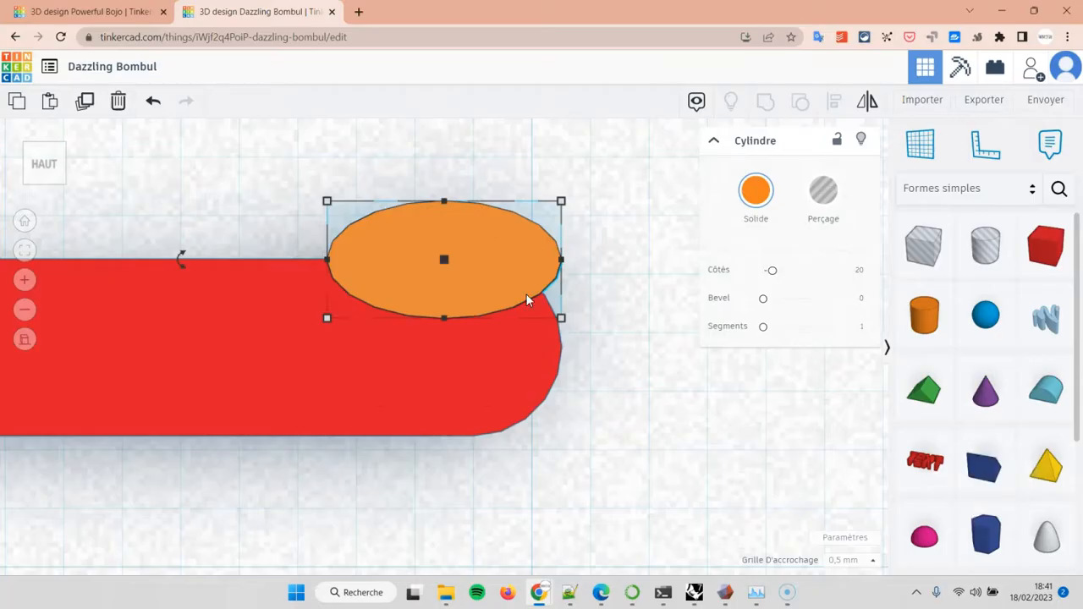
Step: Shift the cylinder 1.5 mm inward from the bar's right end so it starts where the rounding ends
mouse_move(564, 261)
key(Left)
key(Left)
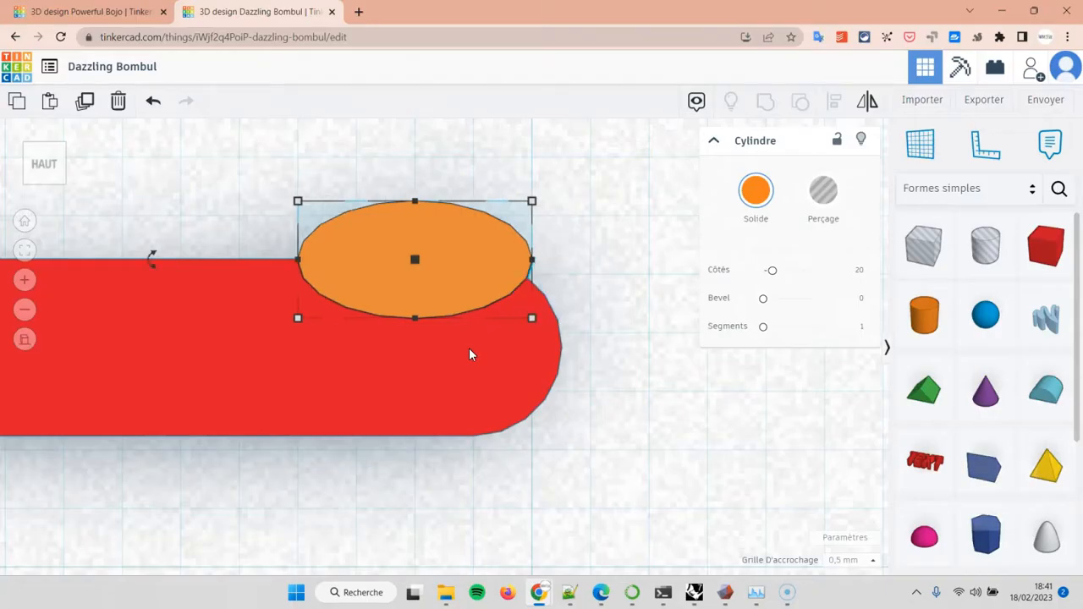
key(Left)
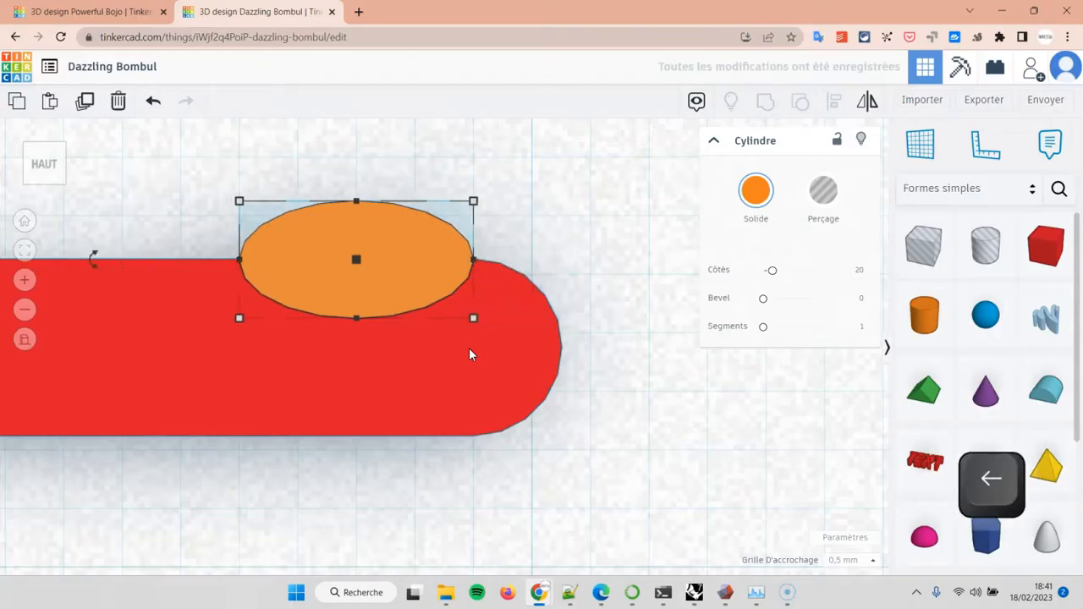
Step: Duplicate the cylinder and move the copy 4 mm left along the edge until it touches the original
click(87, 103)
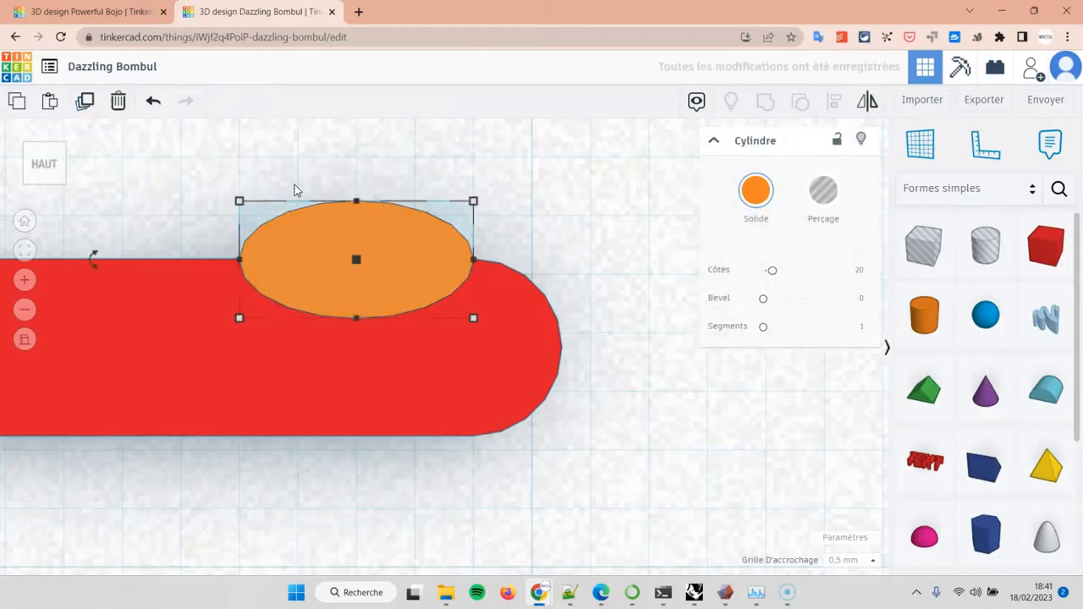
key(Left)
key(Left)
key(Left)
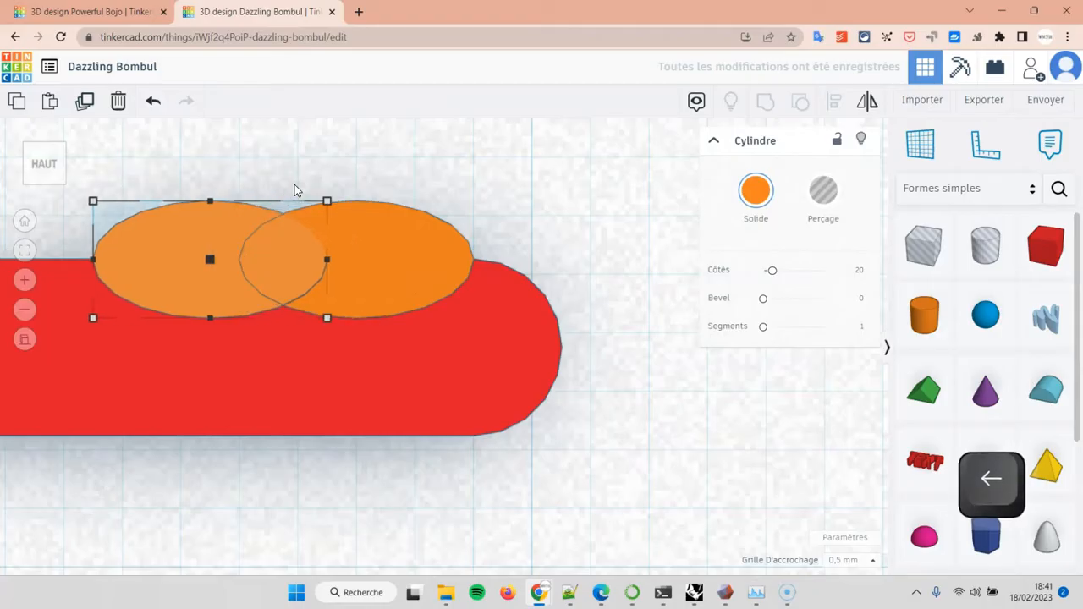
click(26, 254)
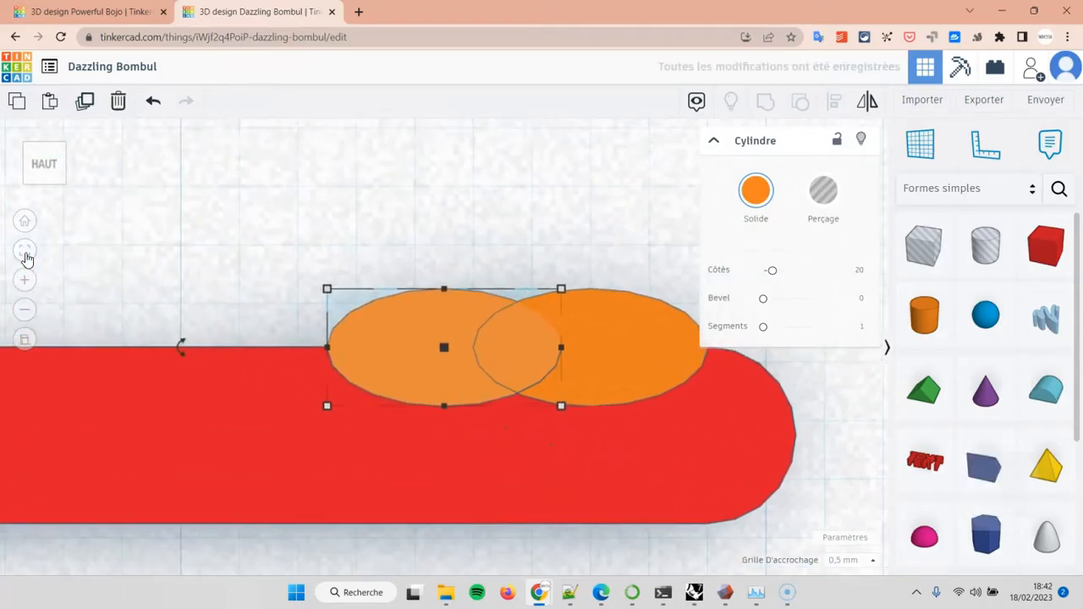
key(Left)
key(Left)
key(Left)
key(Left)
key(Right)
key(Right)
key(Right)
key(Right)
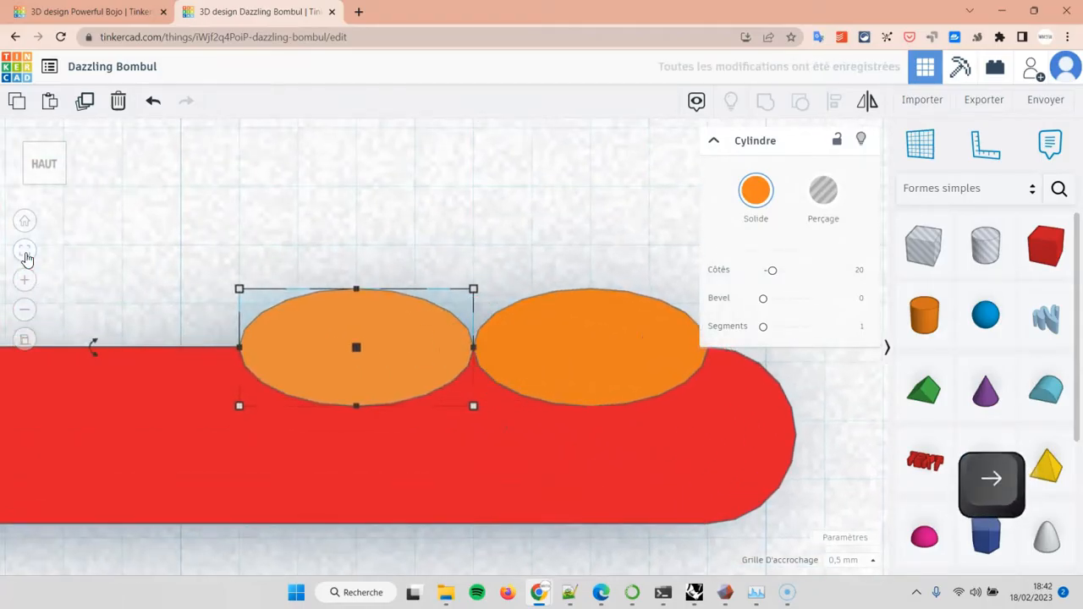
Step: Move the copied cylinder another 0.5 mm left to leave a gap between the two cylinders
click(542, 271)
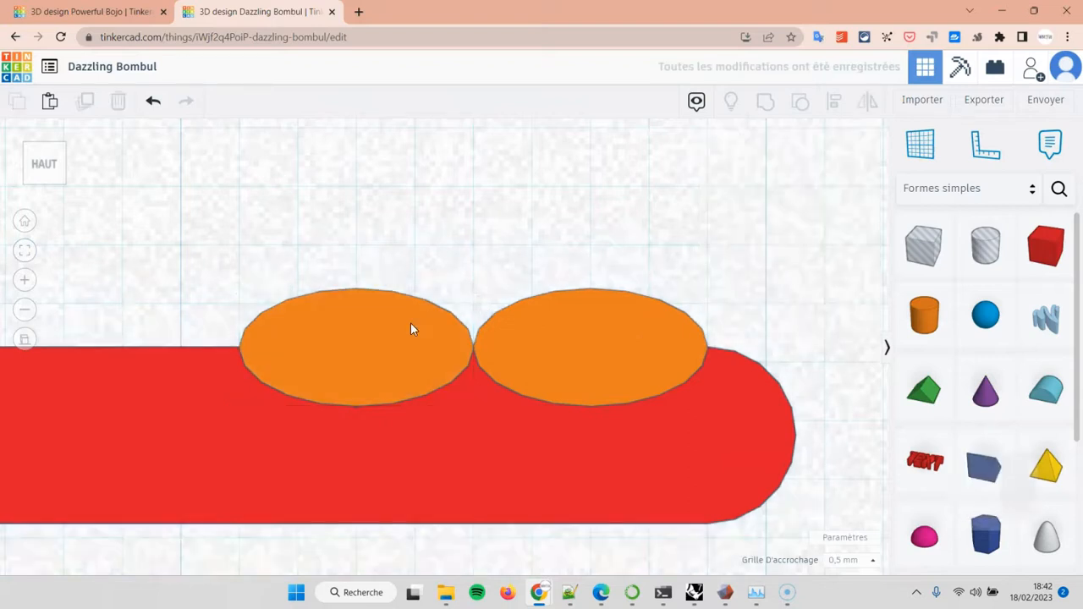
click(410, 324)
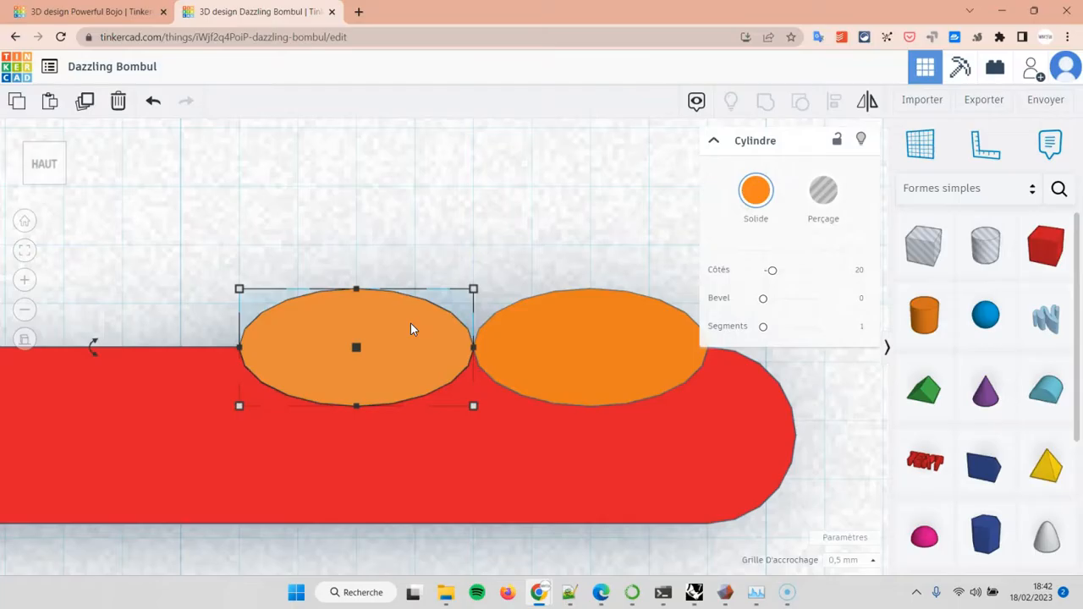
key(Left)
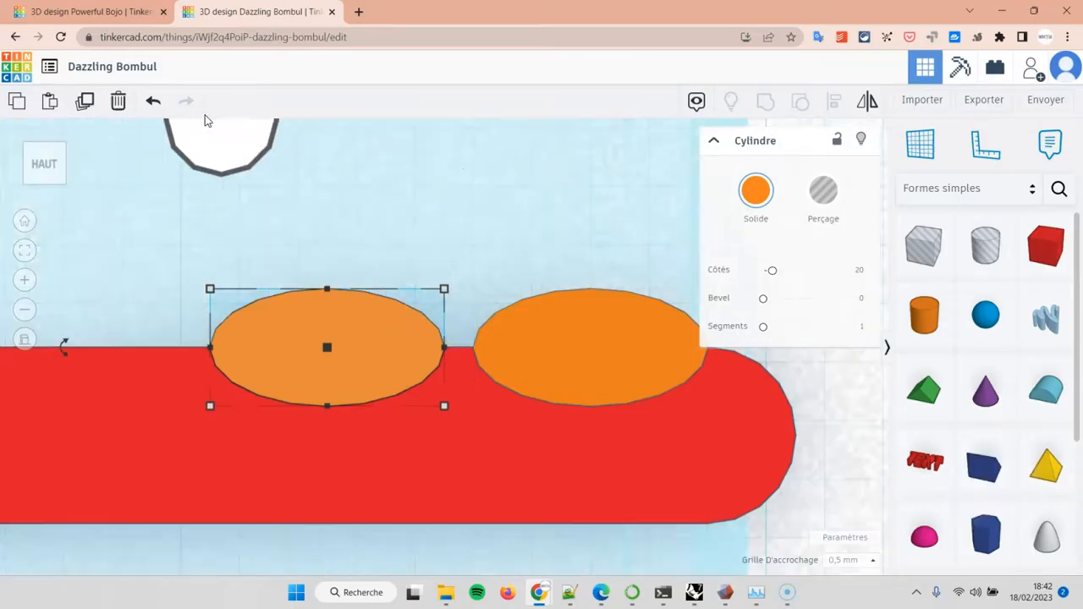
Step: Duplicate the second elliptical cylinder and move the copy 4.5 mm left along the bar's edge to form a third, evenly spaced cylinder
click(92, 107)
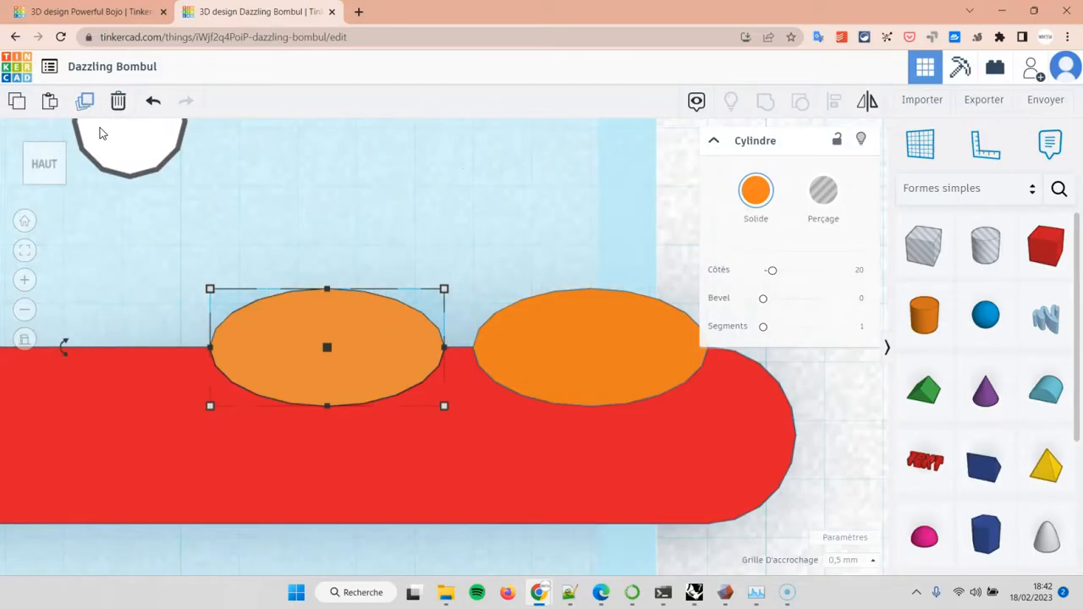
click(92, 107)
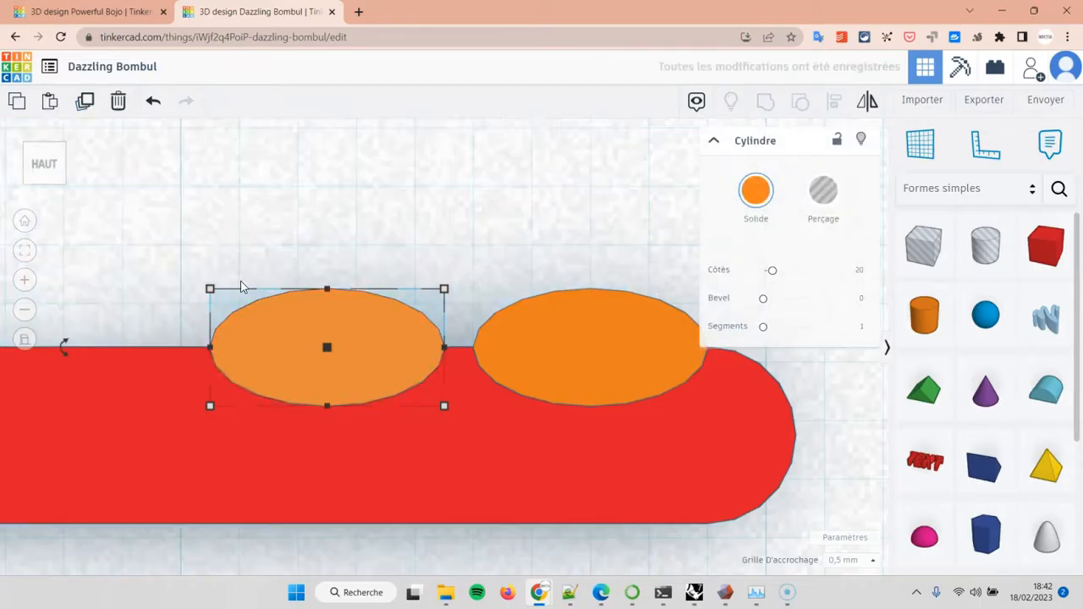
key(Left)
key(Left)
key(Left)
key(Left)
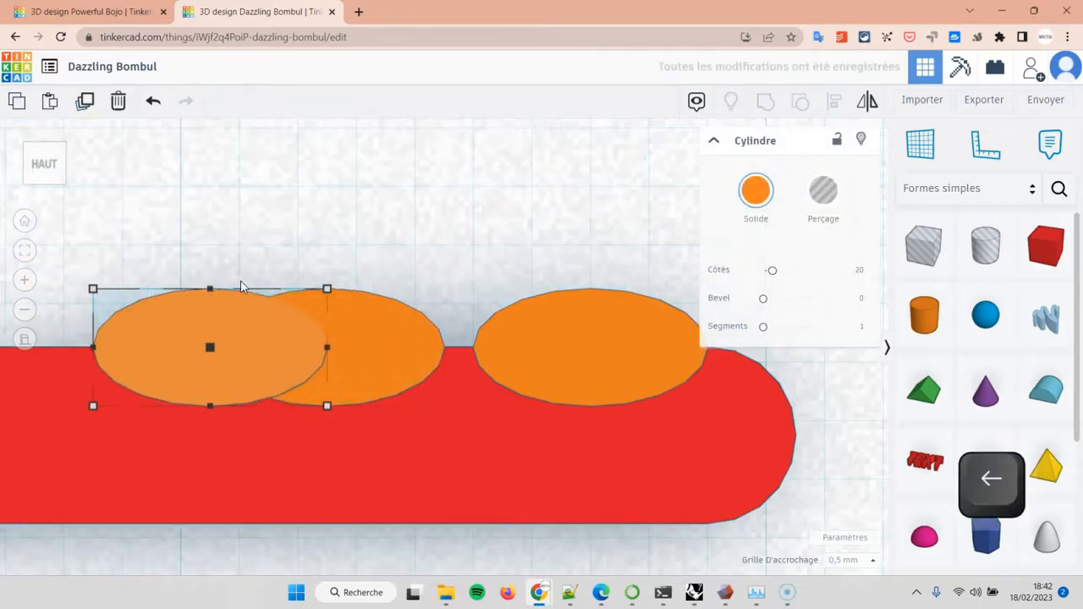
click(26, 251)
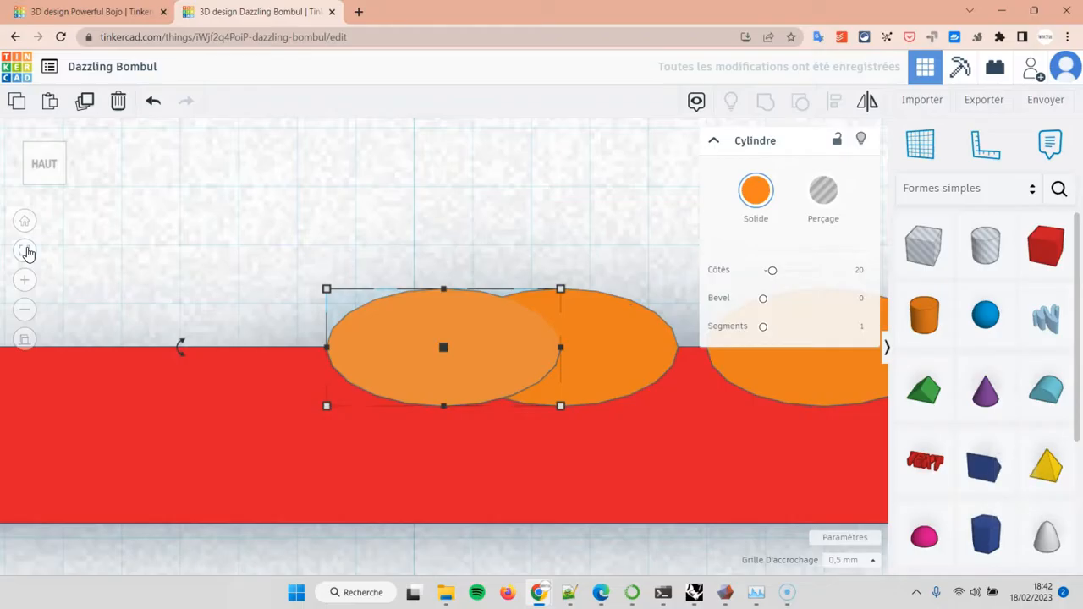
key(Left)
key(Left)
key(Left)
key(Left)
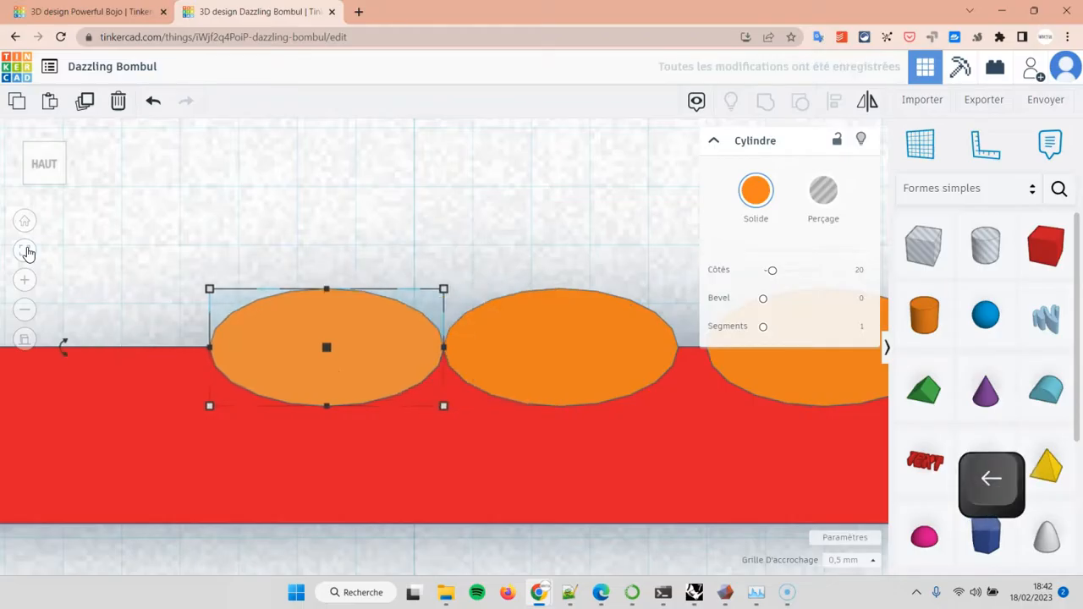
key(Left)
key(alt)
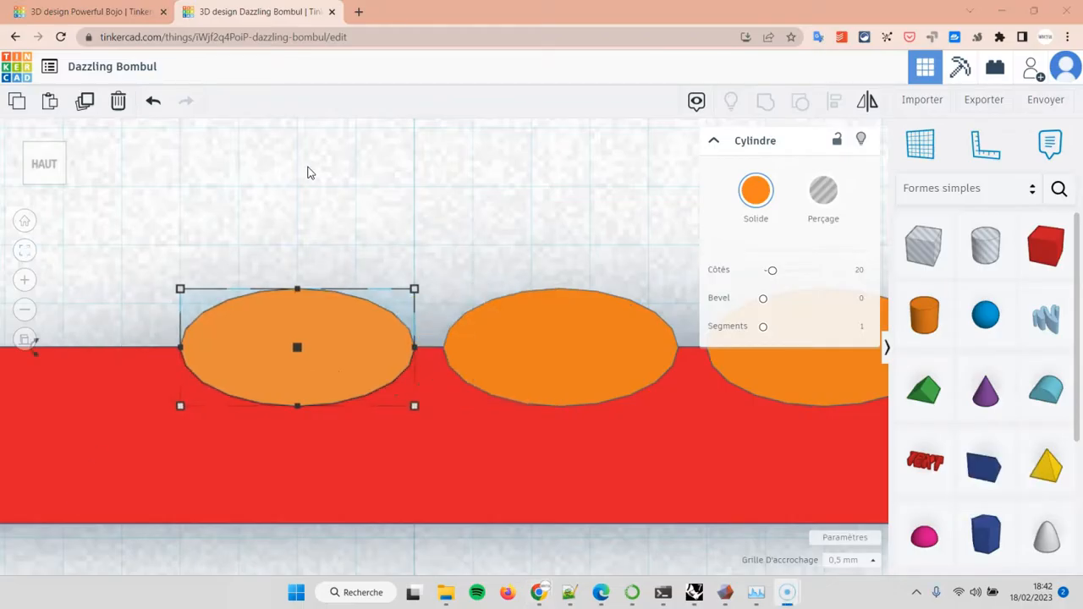
click(356, 198)
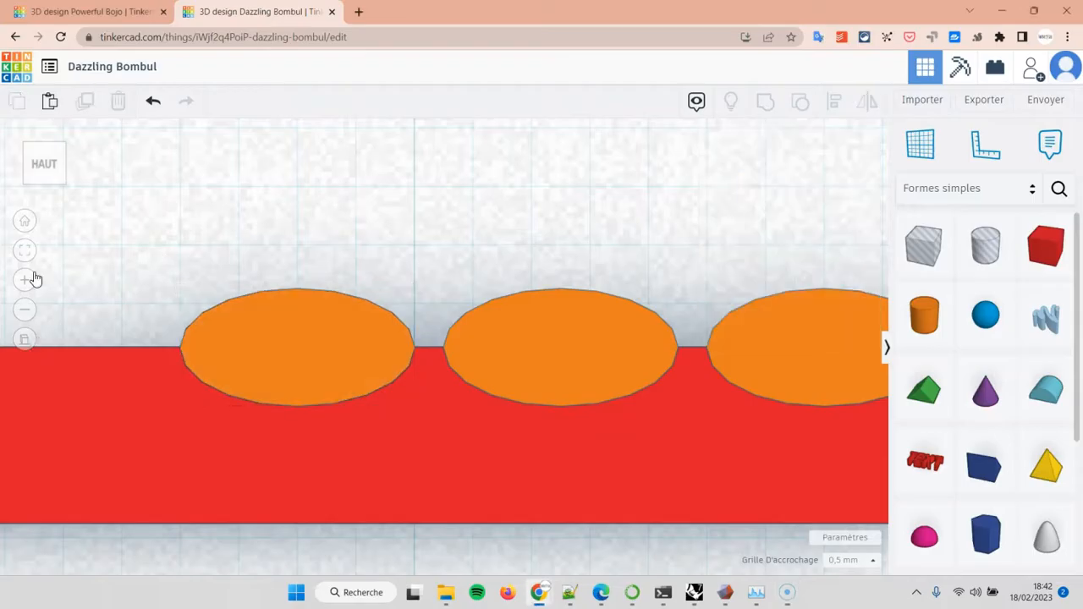
Step: Turn all three elliptical cylinders on the bar's upper edge into holes
click(23, 252)
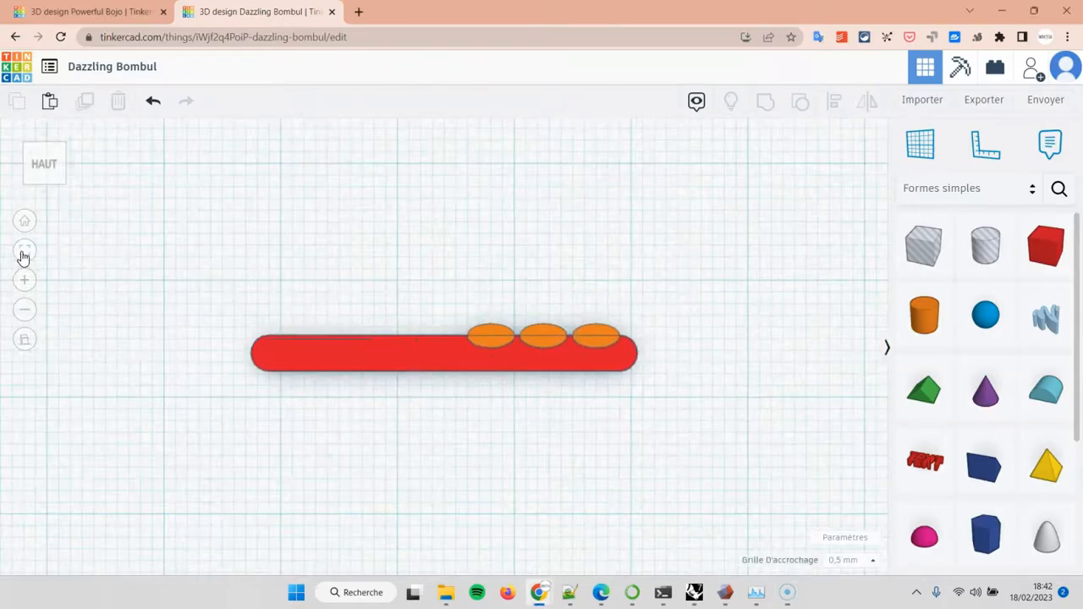
key(w)
key(Escape)
click(499, 334)
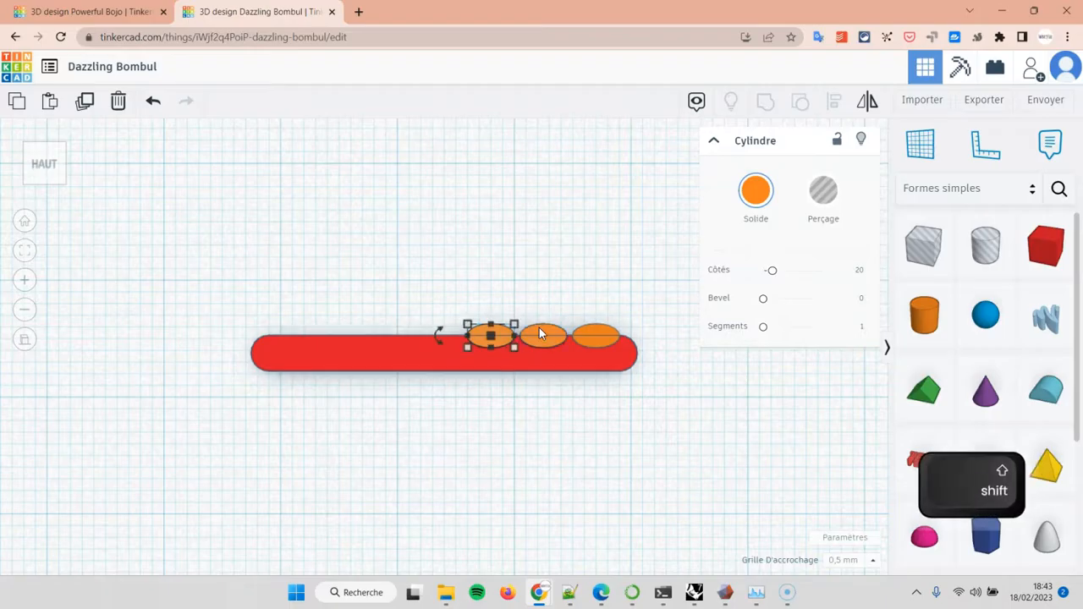
shift+click(539, 330)
shift+click(596, 330)
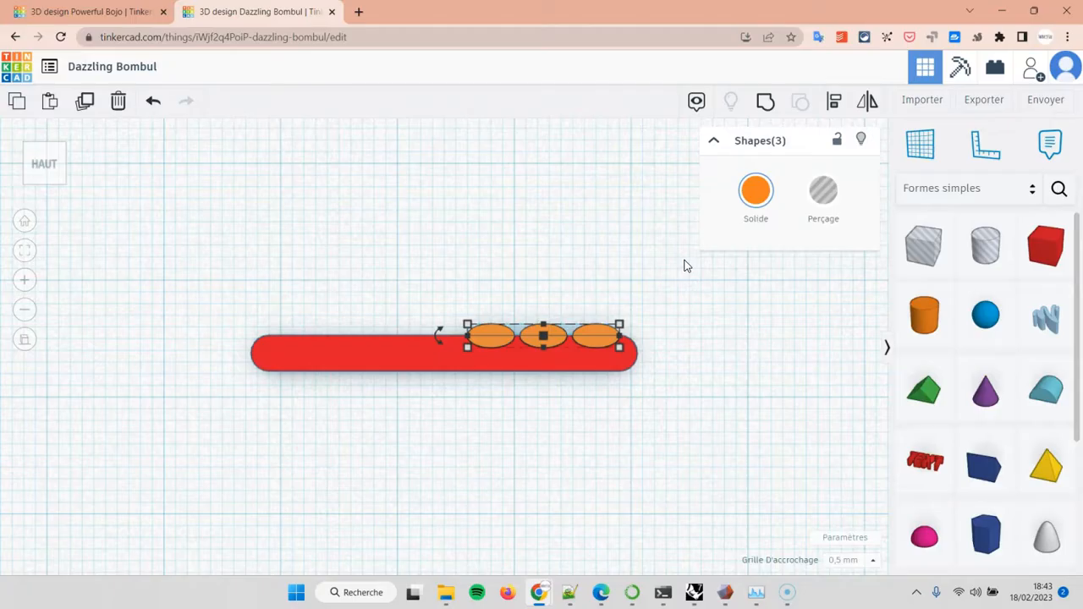
click(819, 197)
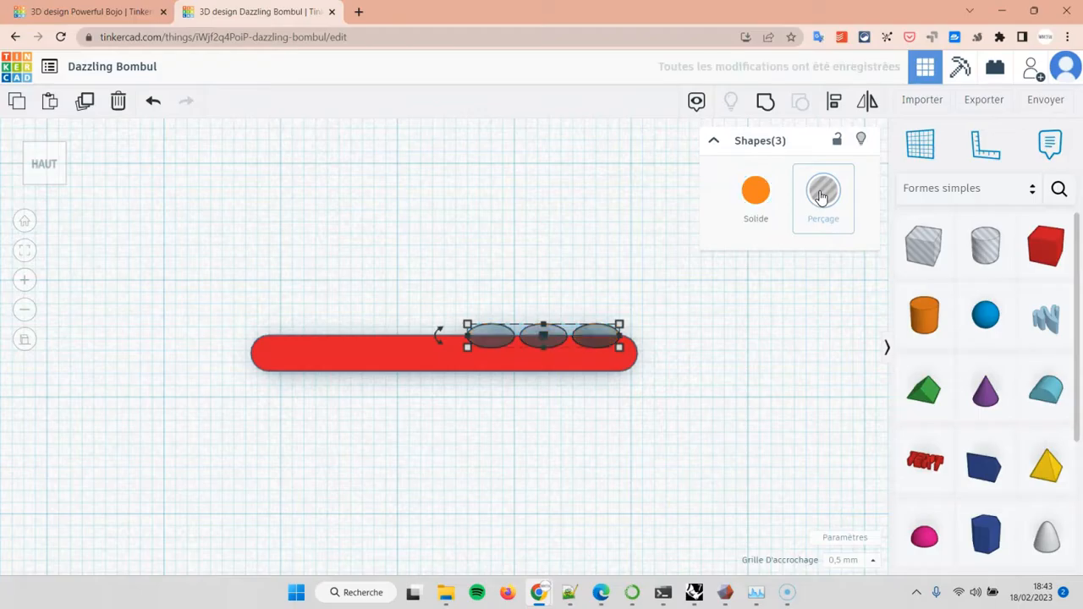
Step: Group the red bar with the three elliptical holes to cut the notches into its upper edge
click(700, 363)
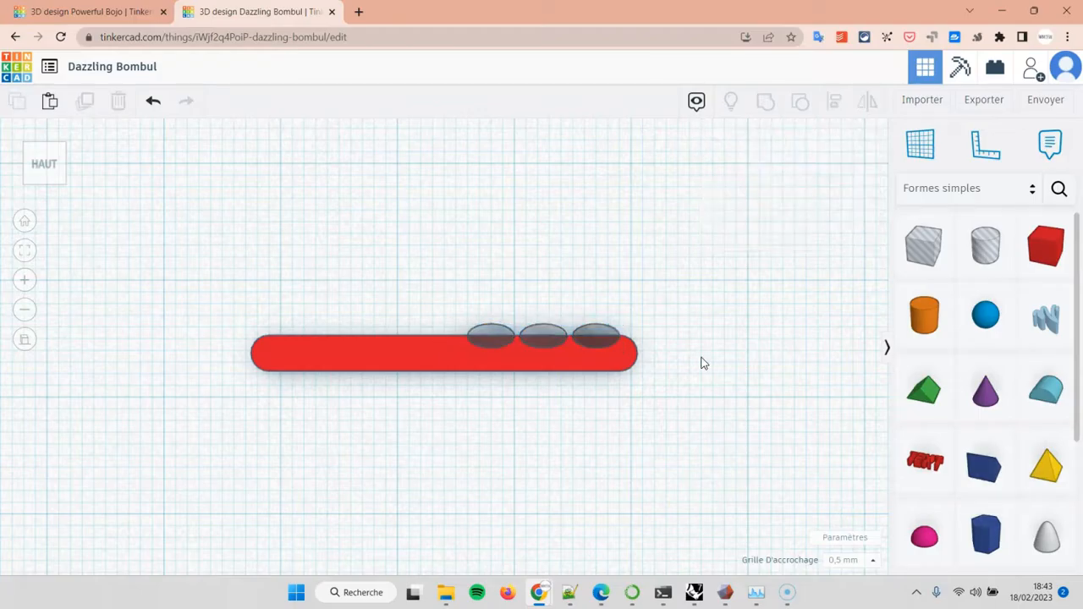
drag(155, 248, 687, 424)
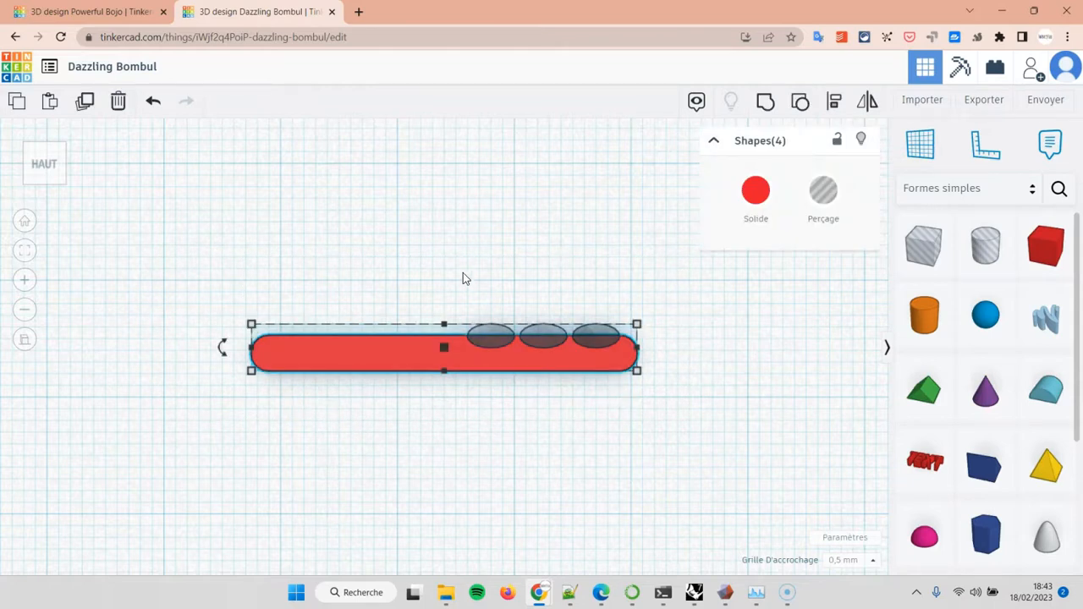
click(765, 105)
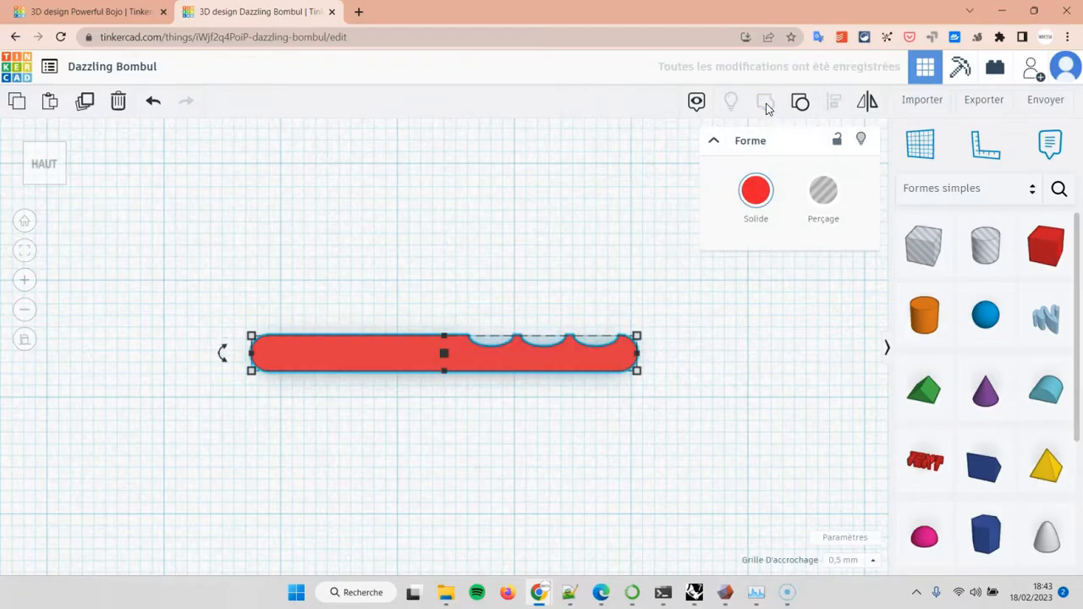